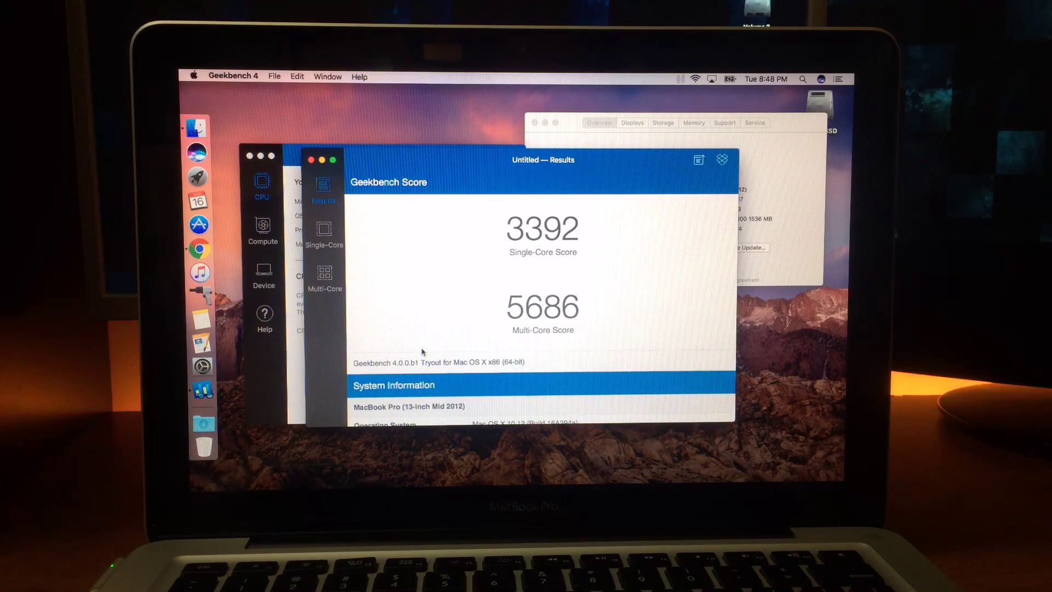
scroll(422, 351, down, 3)
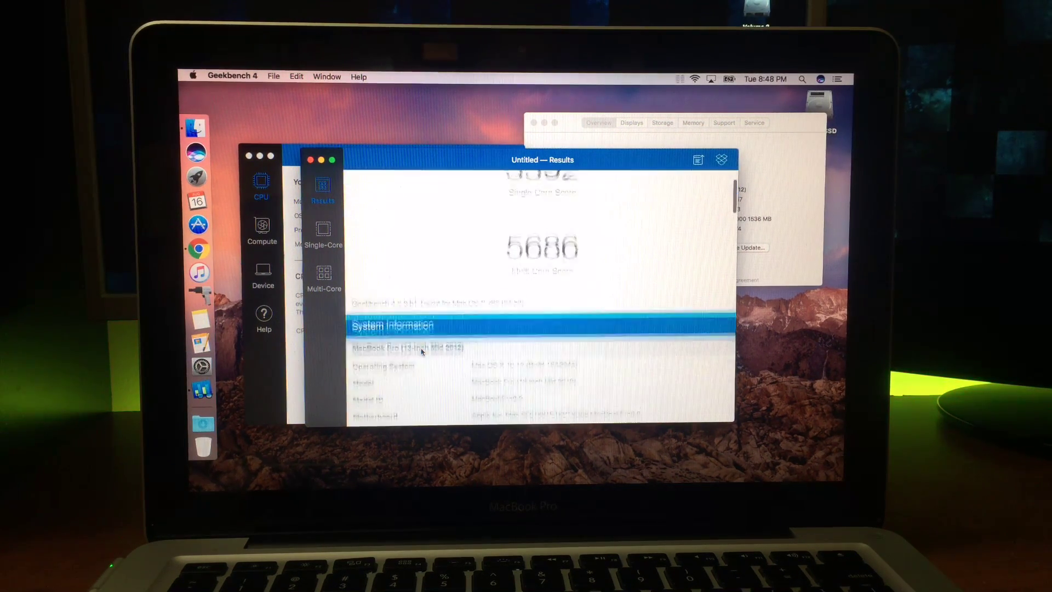
scroll(421, 353, up, 3)
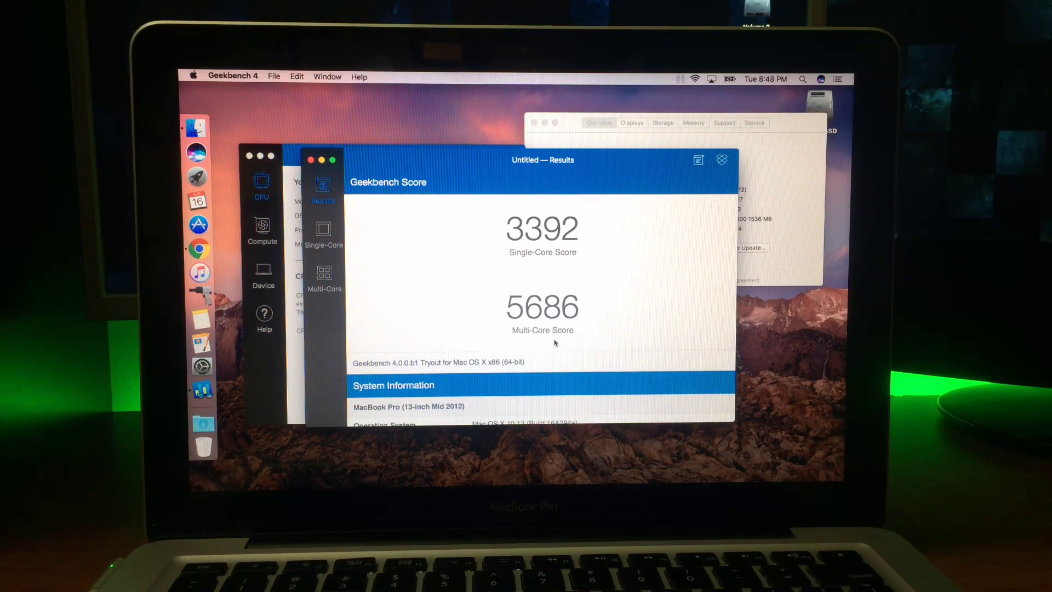
Switch to Chrome to look up Geekbench scores for the MacBook Pro 2012.
click(197, 249)
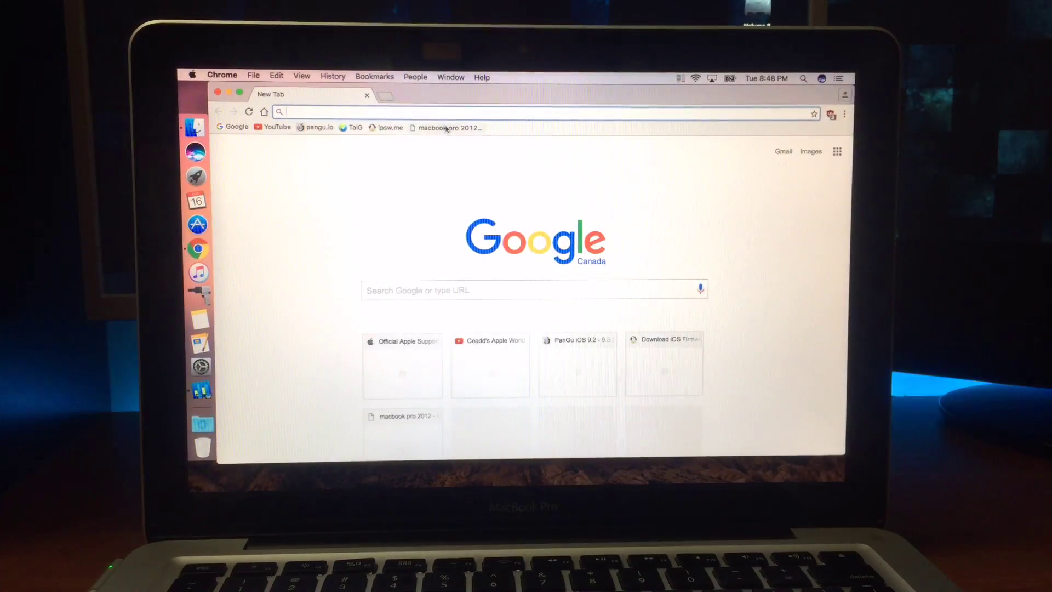
Load the MacBook Pro 2012 scores, compare them with the 3392/5686 result, then close it.
click(446, 128)
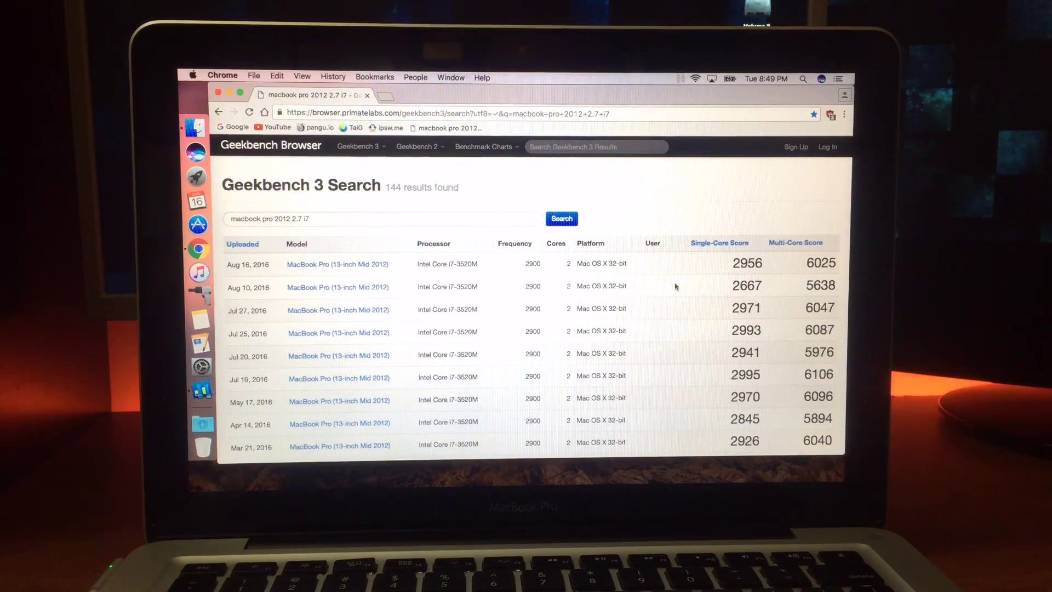
scroll(675, 286, down, 1)
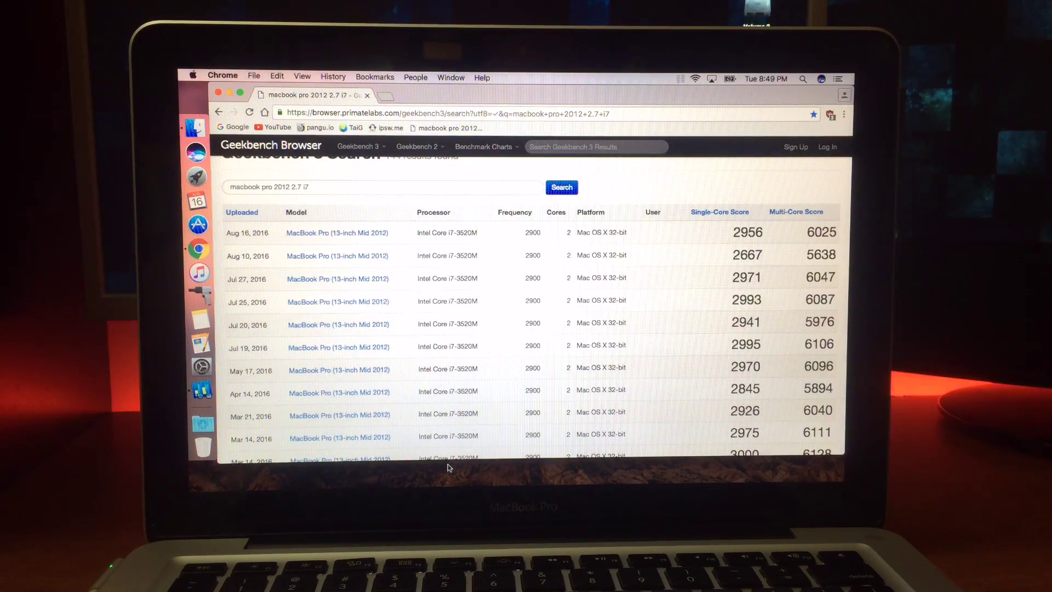
click(202, 391)
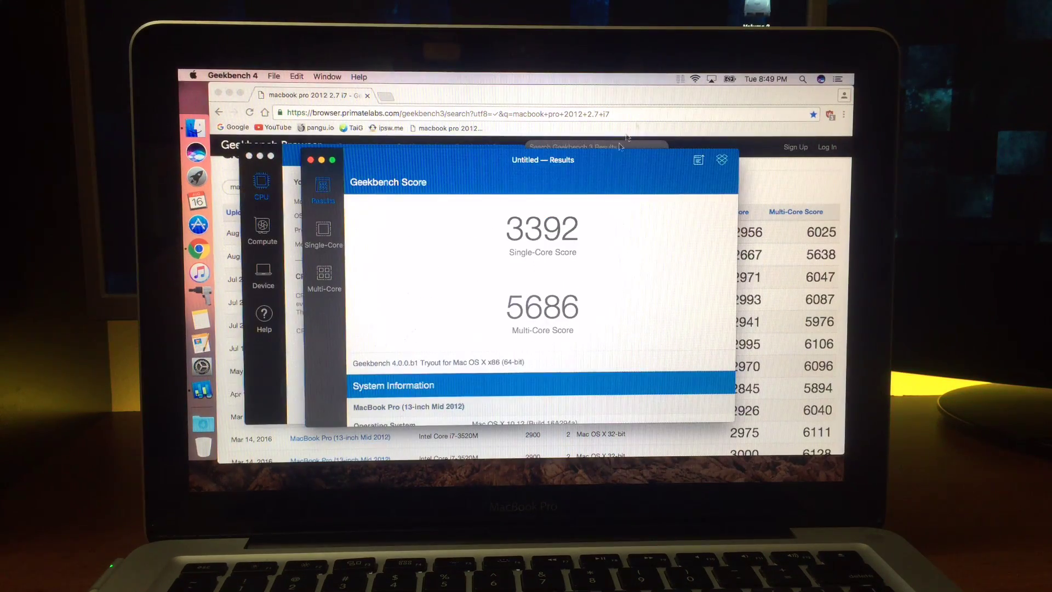
drag(644, 170, 600, 171)
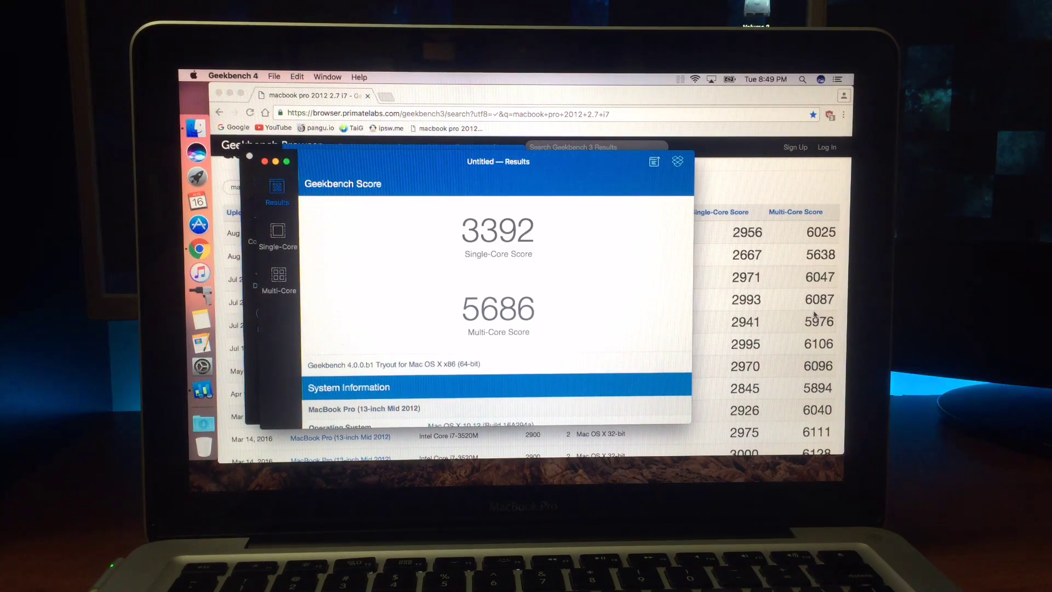
scroll(787, 342, down, 1)
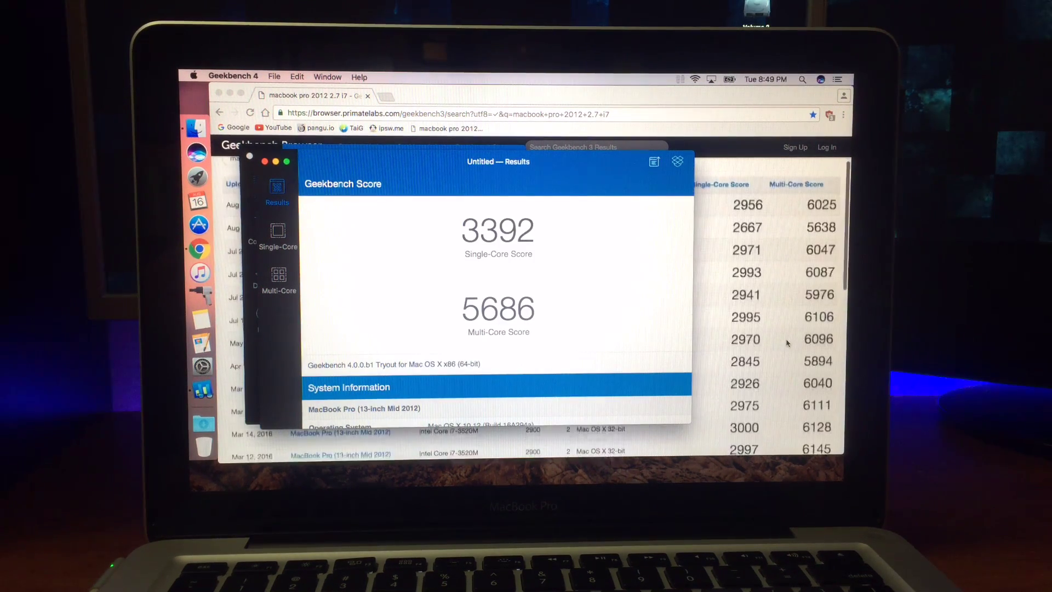
scroll(788, 342, down, 2)
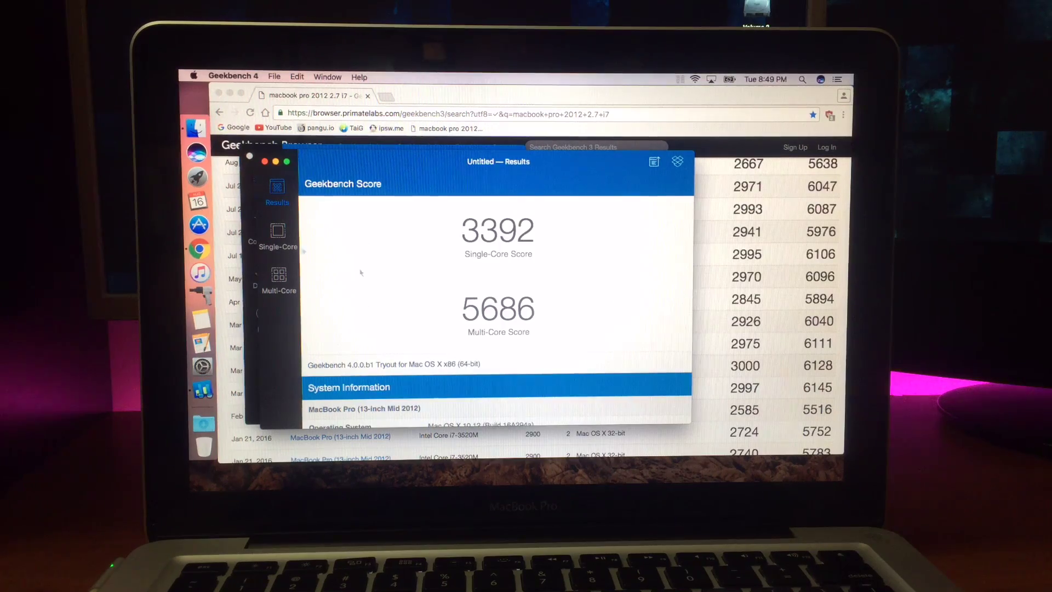
click(265, 162)
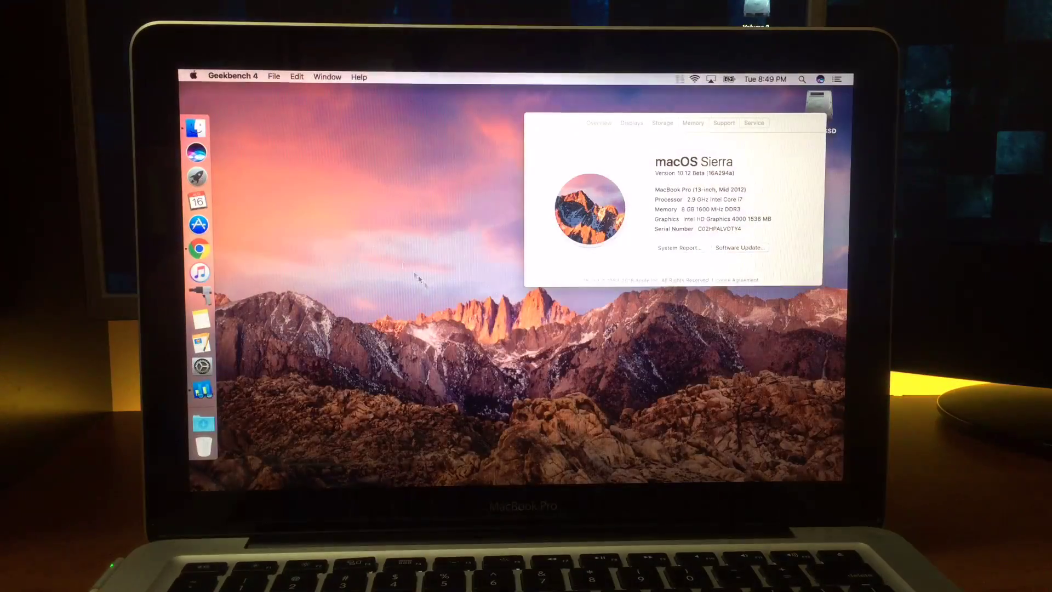
Launch Heaven, quit Geekbench 4, and run the scene at Medium quality, Normal tessellation.
key(F4)
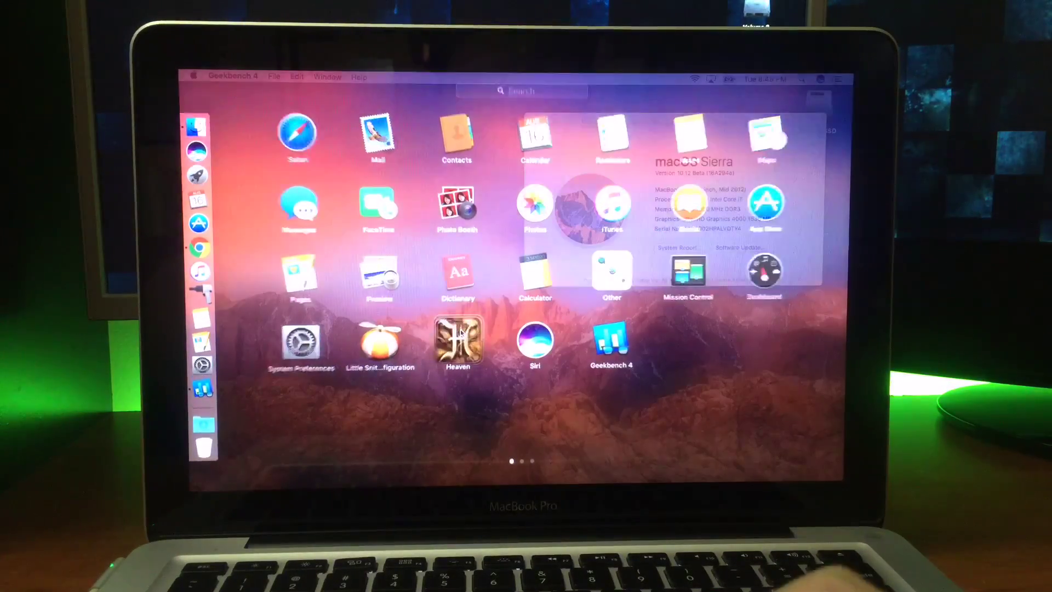
click(461, 335)
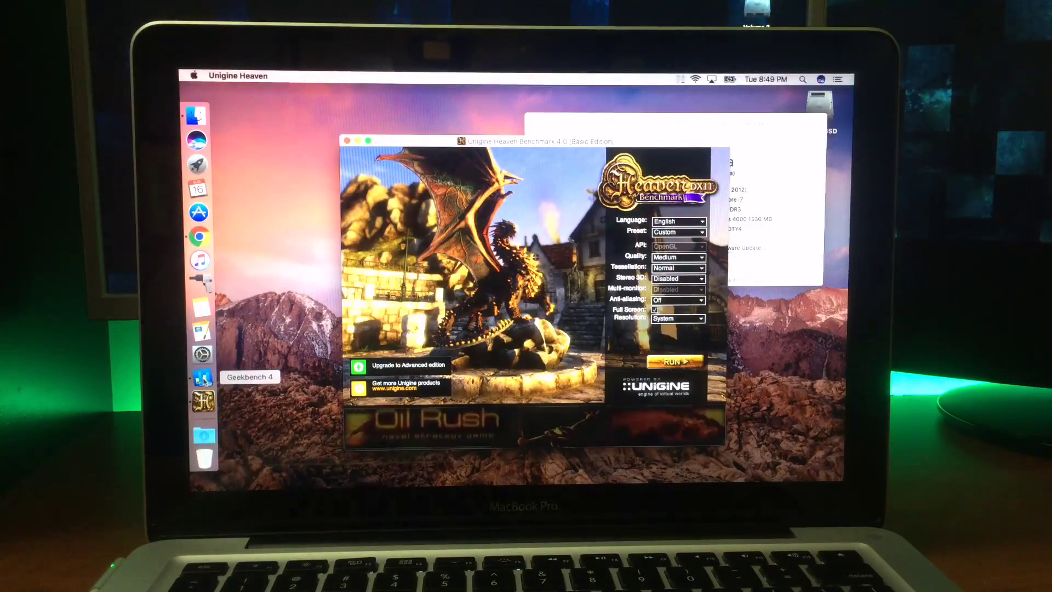
right_click(203, 378)
click(247, 383)
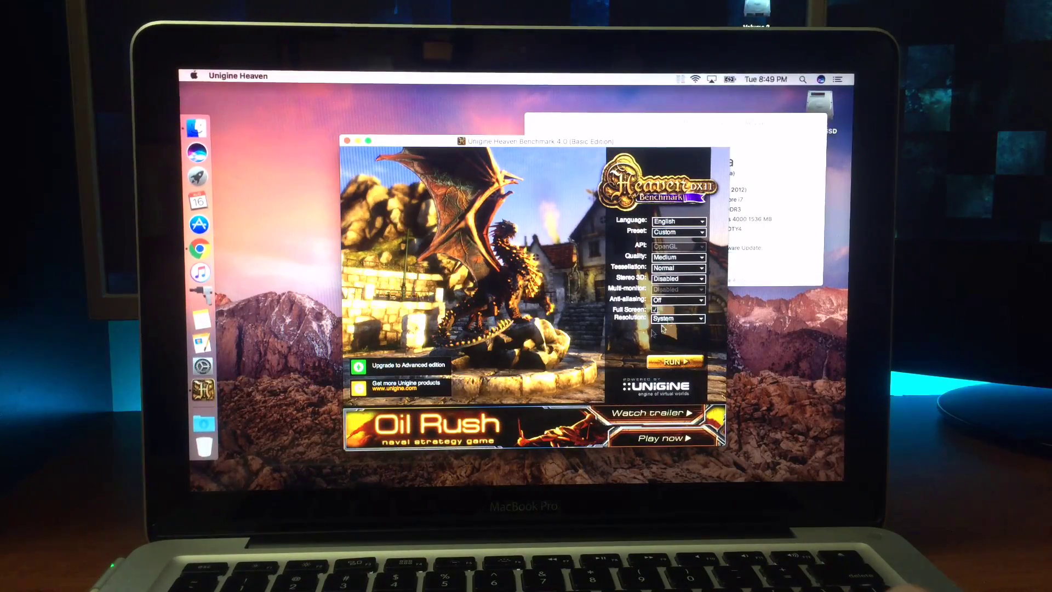
click(695, 360)
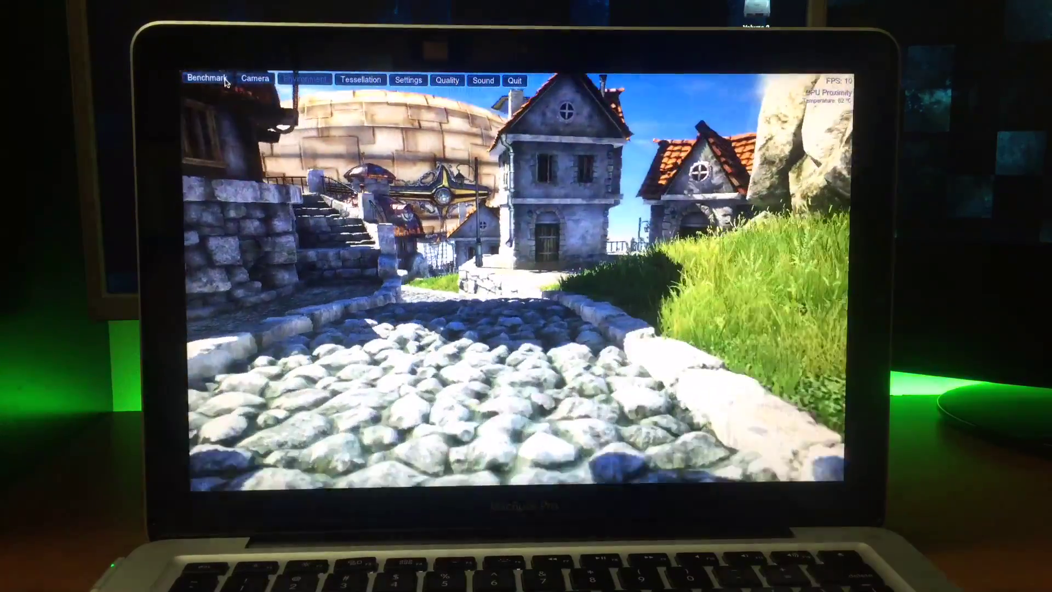
Run the timed Heaven benchmark to a score of 331 at 13.1 average FPS.
click(210, 78)
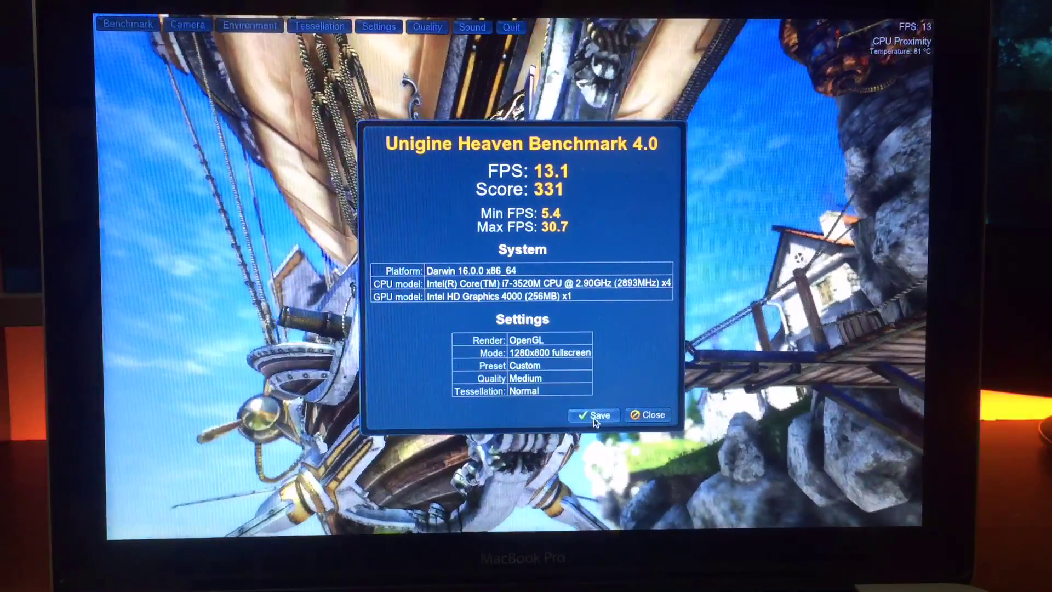
Close the Heaven results without saving and confirm quitting the benchmark.
click(594, 418)
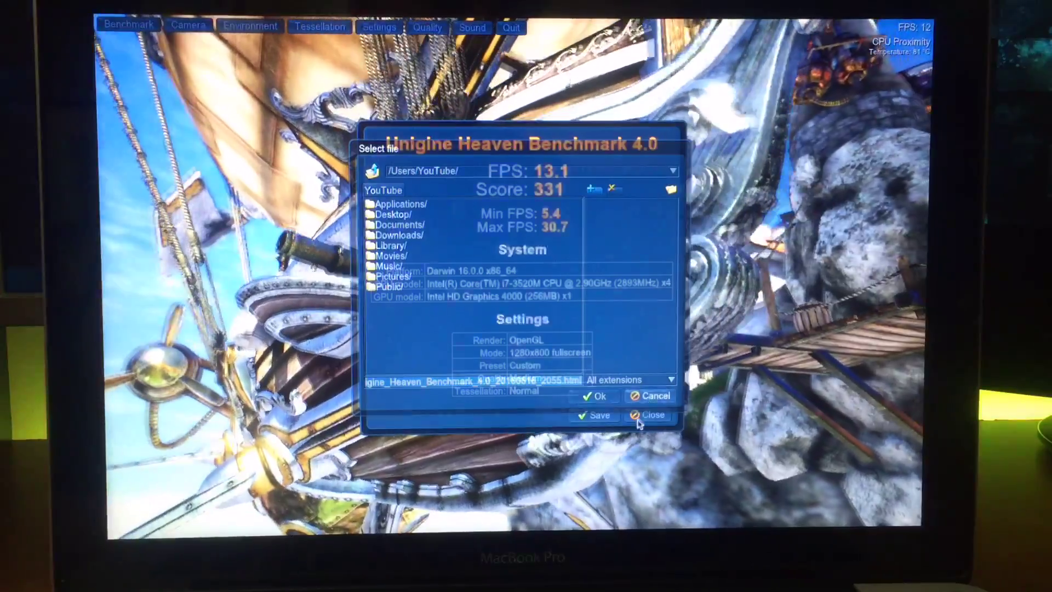
click(649, 395)
click(648, 414)
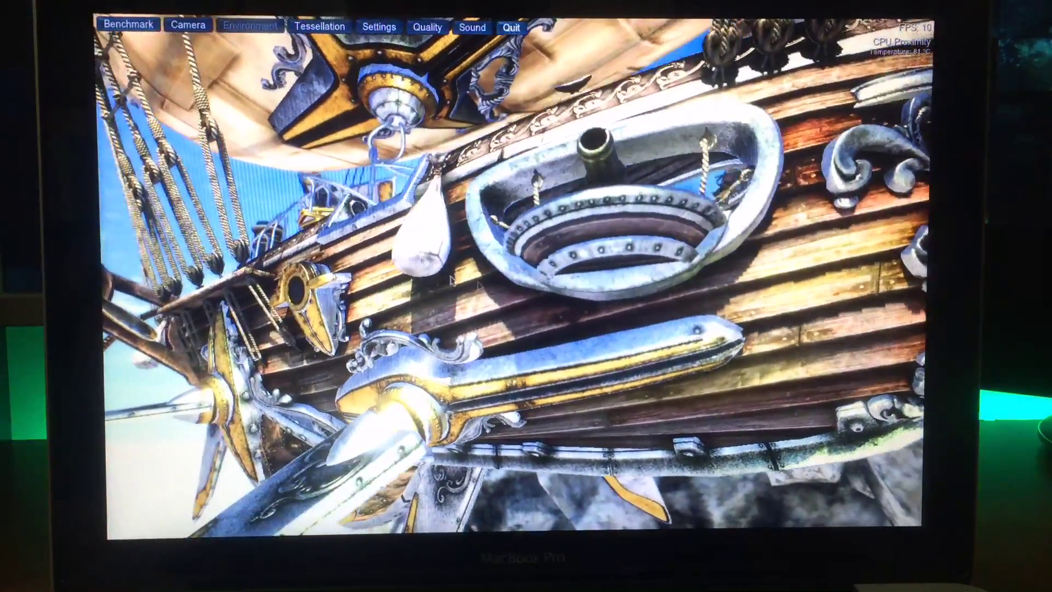
click(512, 26)
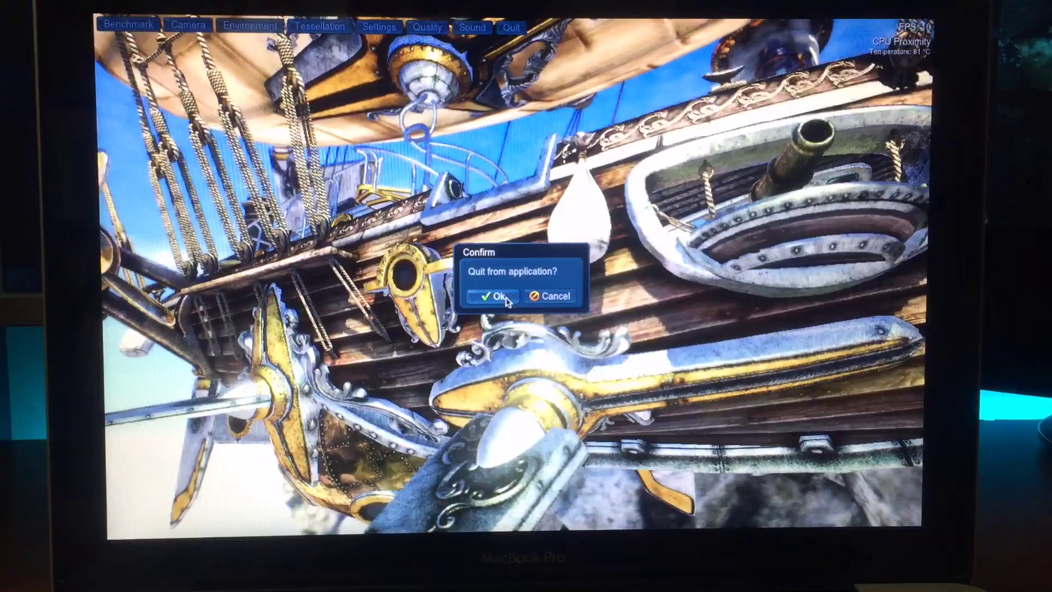
click(487, 296)
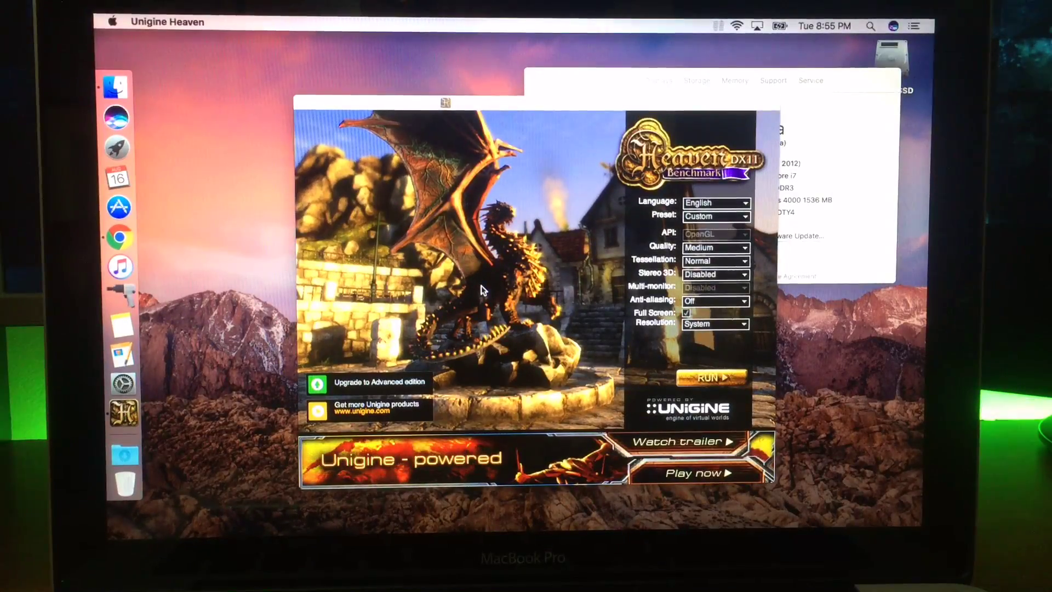
Close the Heaven launcher, open the App Store with its server connection allowed, and show Launchpad.
click(304, 103)
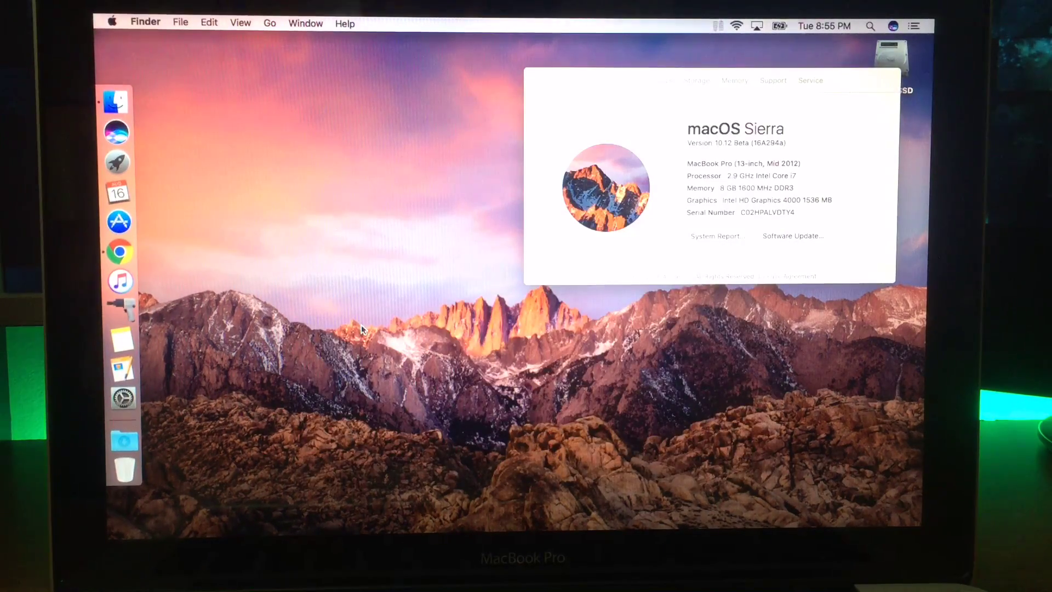
click(120, 253)
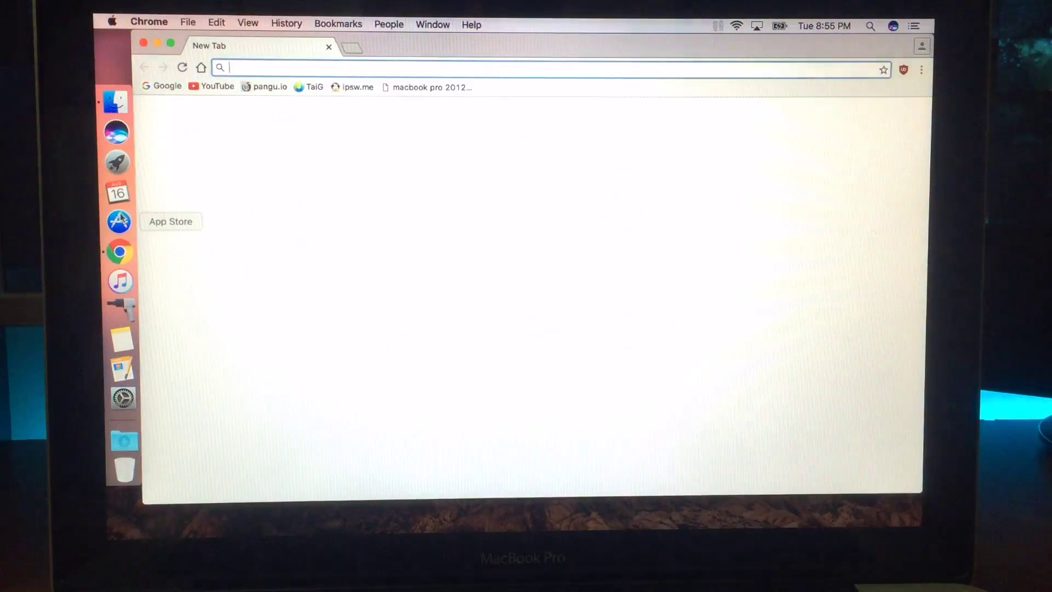
click(119, 221)
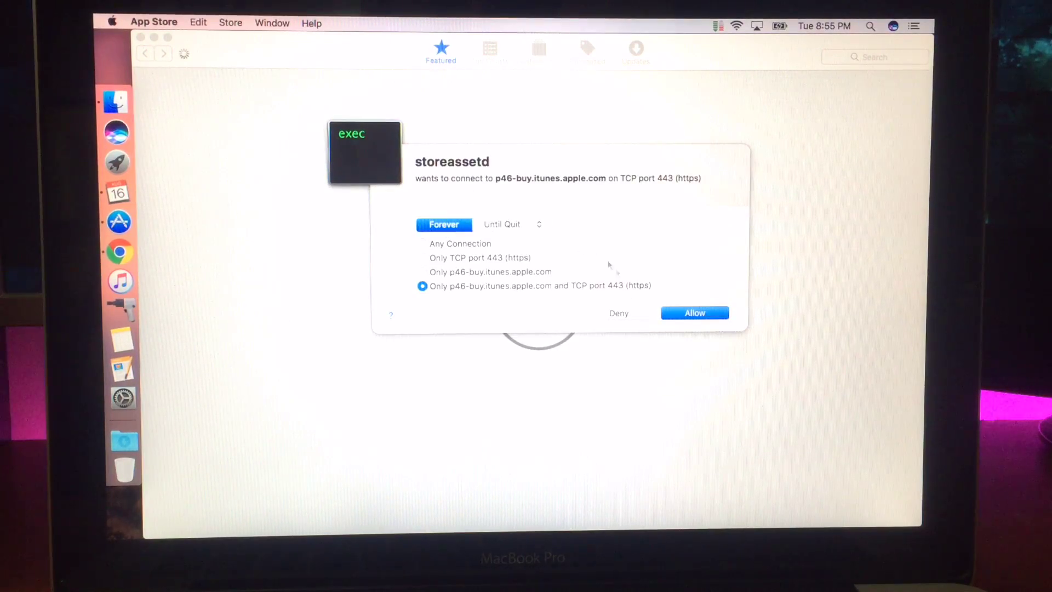
click(694, 313)
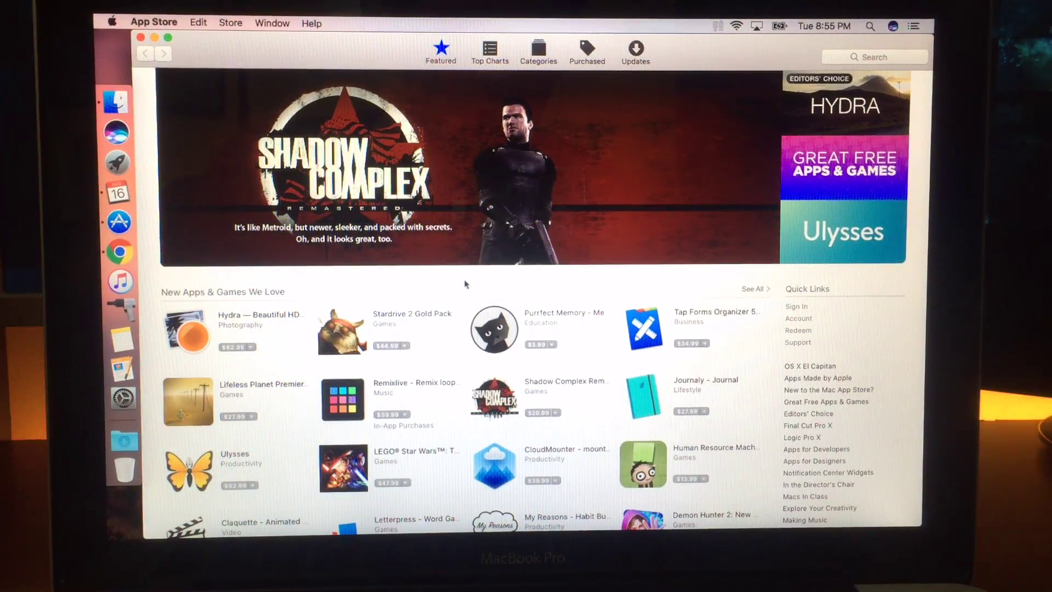
key(F4)
scroll(464, 284, right, 3)
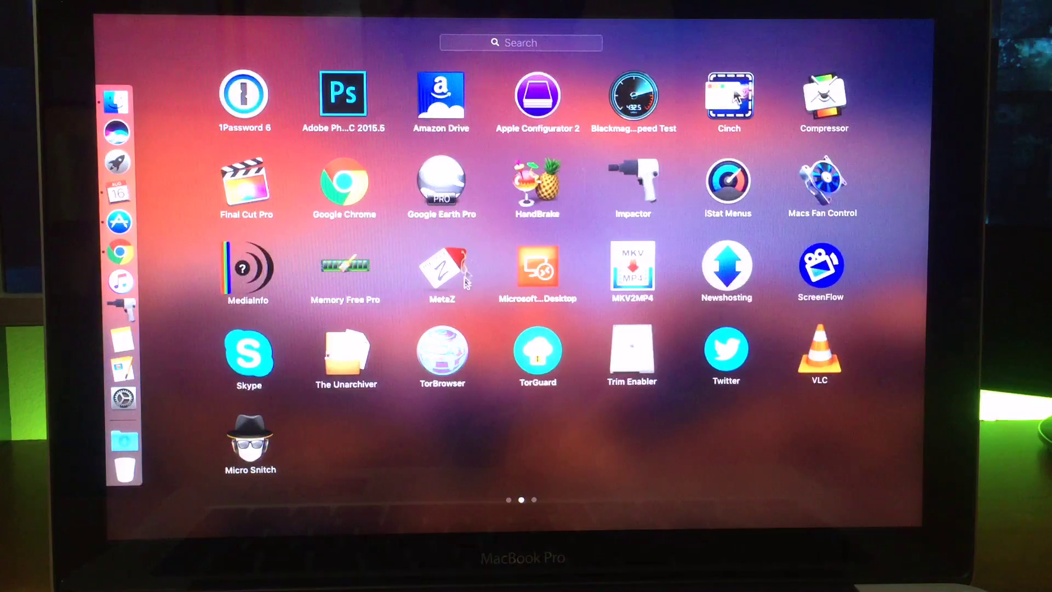
Launch ScreenFlow, record a short desktop test with microphone audio, then stop it.
click(840, 265)
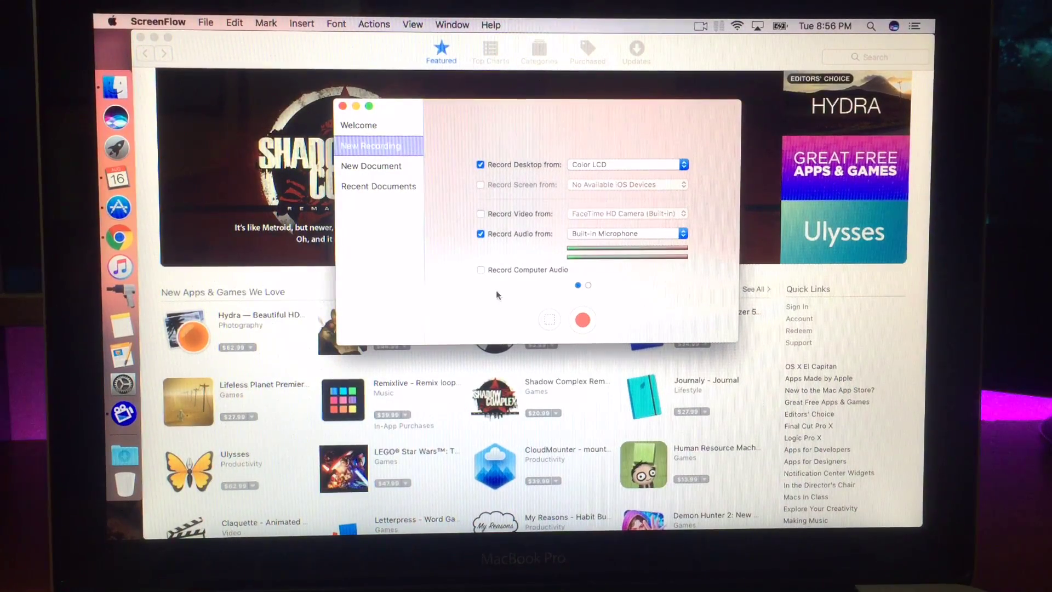
click(584, 320)
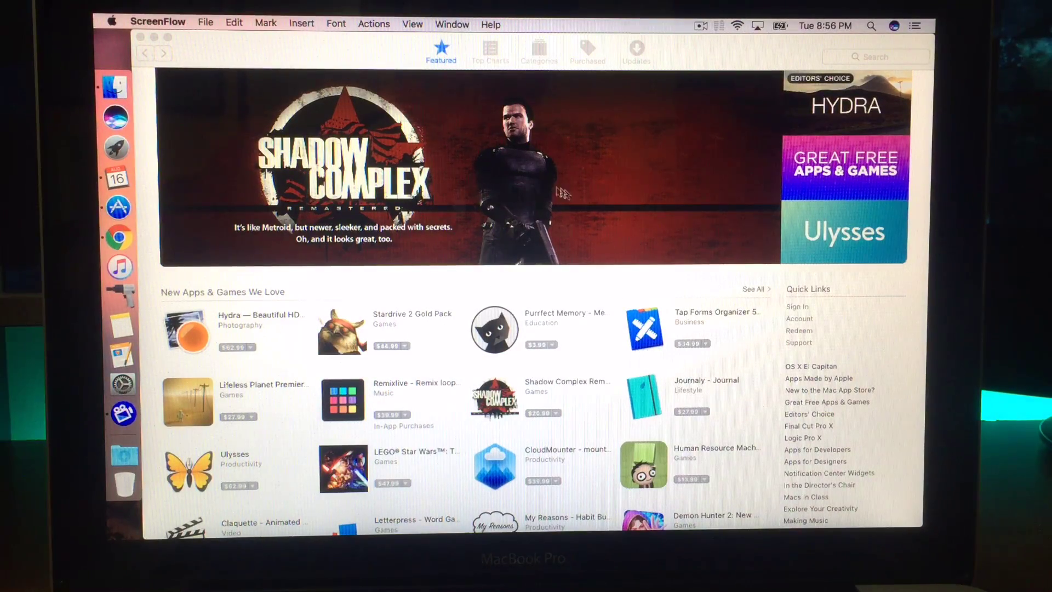
click(701, 26)
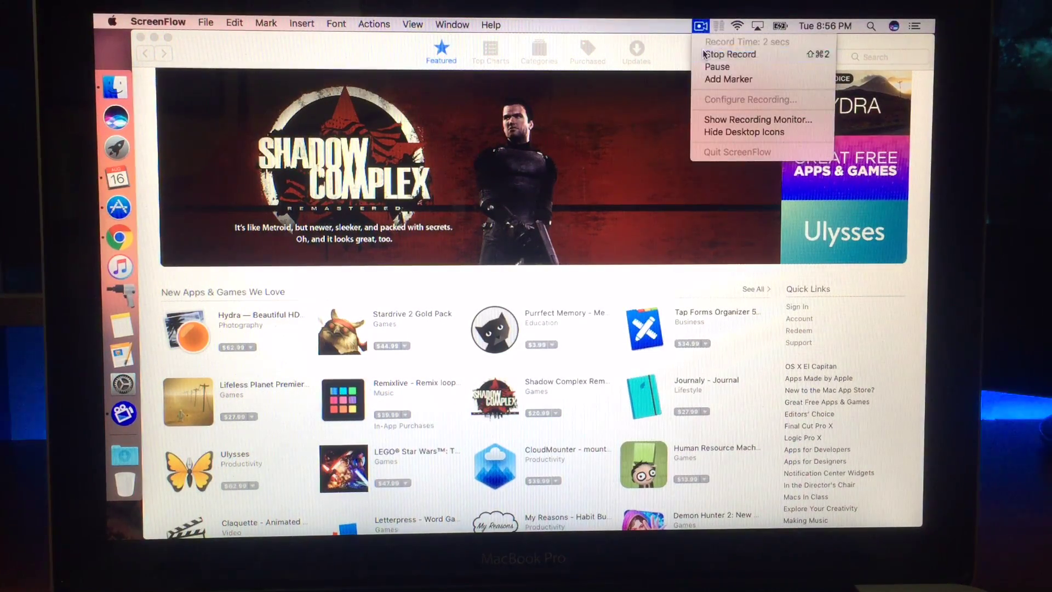
click(705, 54)
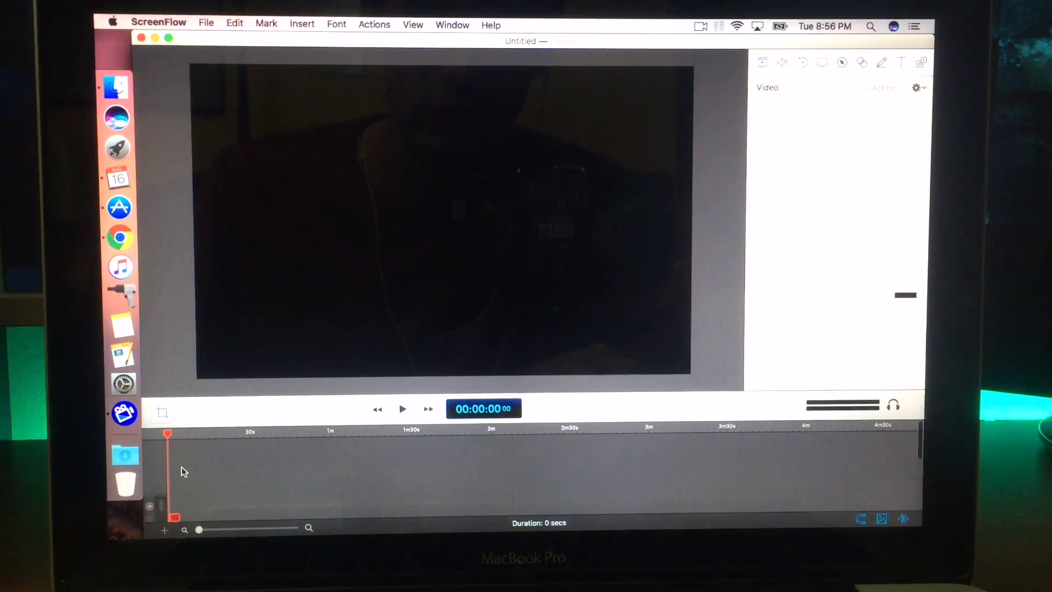
Cycle through the Chrome, App Store and Calendar windows in Mission Control, ending on About This Mac.
key(ctrl+Up)
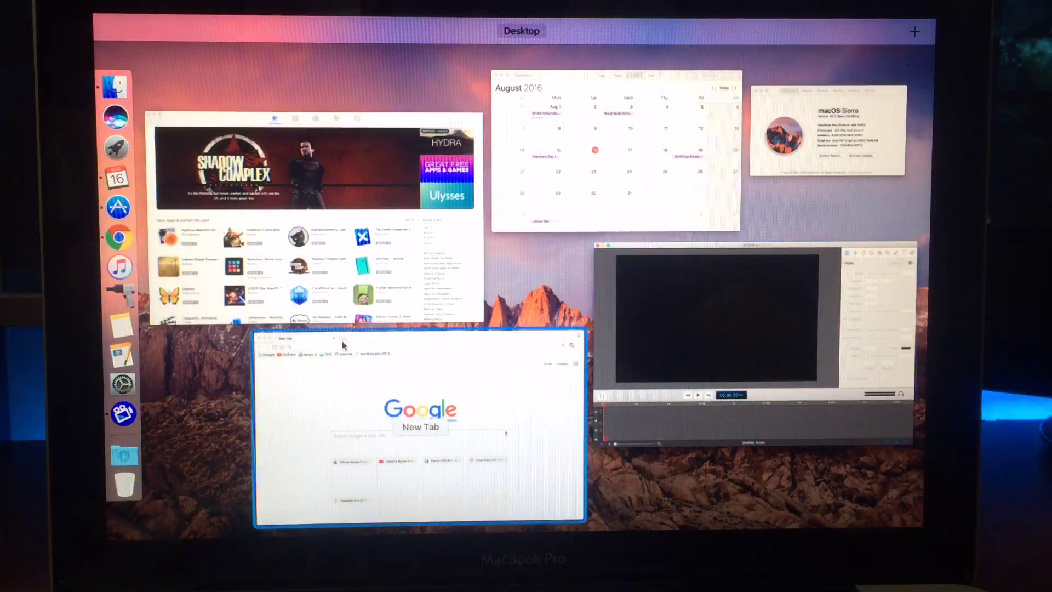
click(343, 345)
key(ctrl+Up)
click(321, 197)
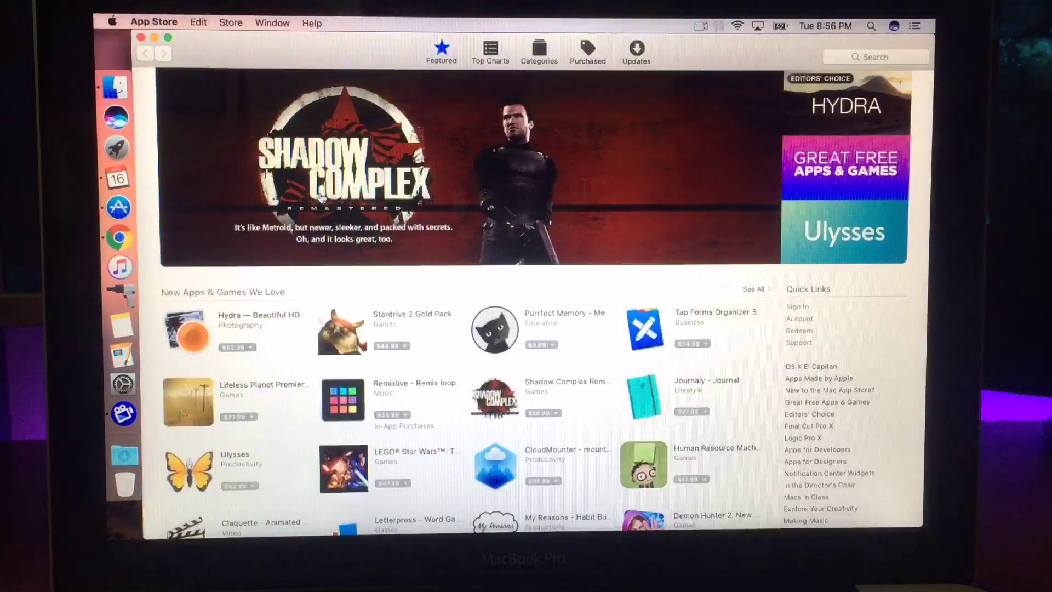
key(ctrl+Up)
click(587, 151)
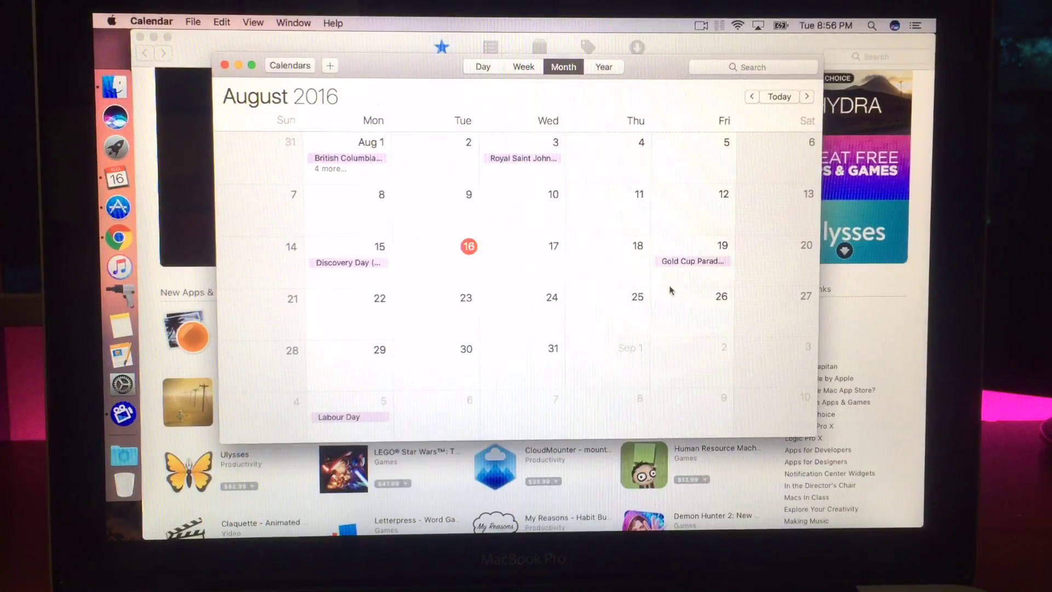
key(ctrl+Up)
click(817, 87)
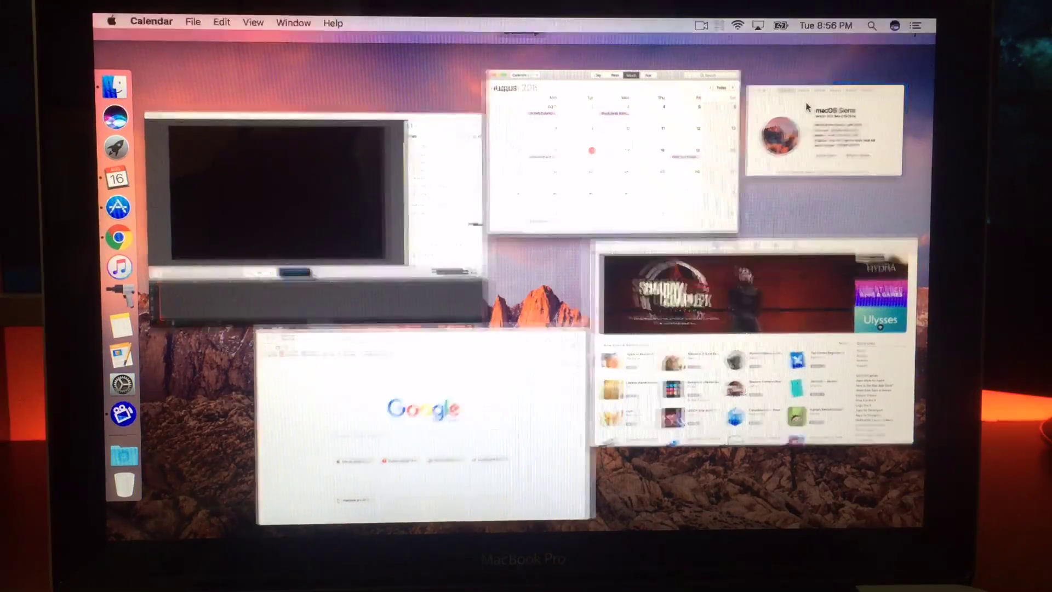
Close Calendar, App Store, Chrome and the unsaved ScreenFlow recording, then centre About This Mac.
click(916, 26)
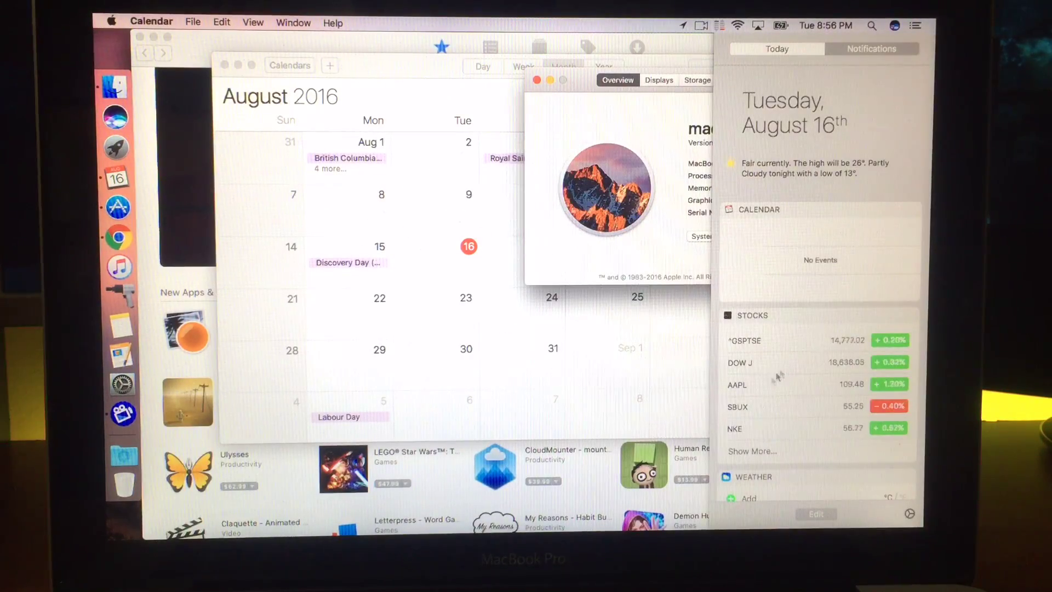
scroll(777, 376, down, 5)
scroll(787, 364, up, 5)
scroll(787, 364, down, 5)
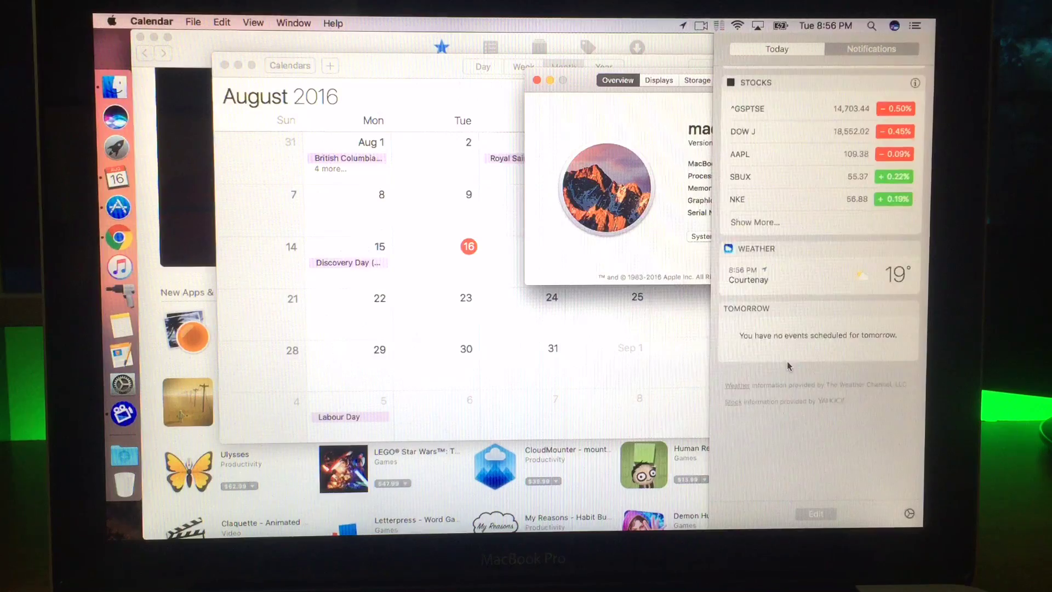
scroll(828, 351, up, 5)
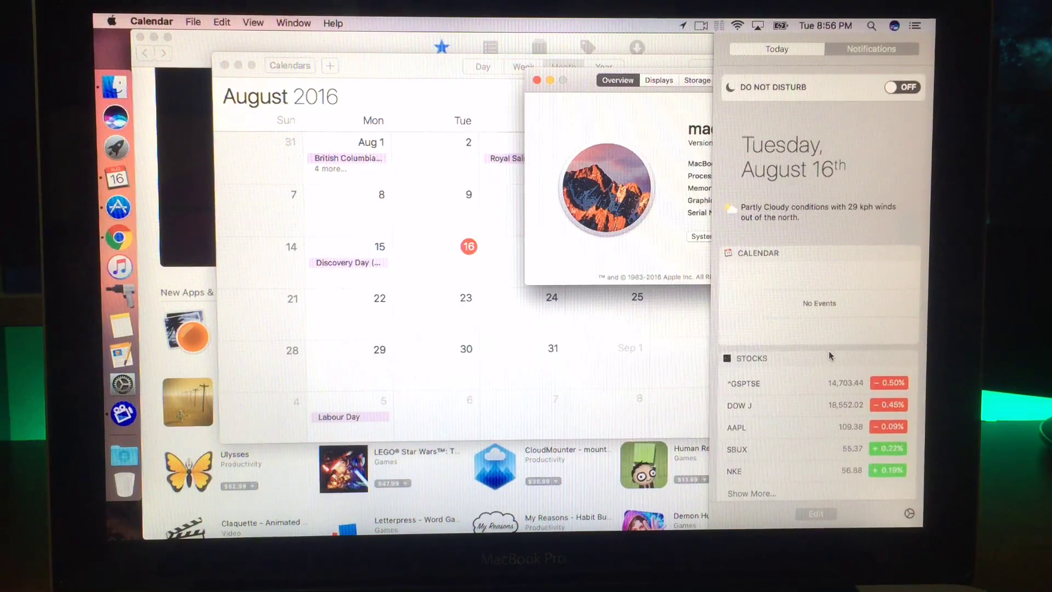
scroll(829, 355, right, 5)
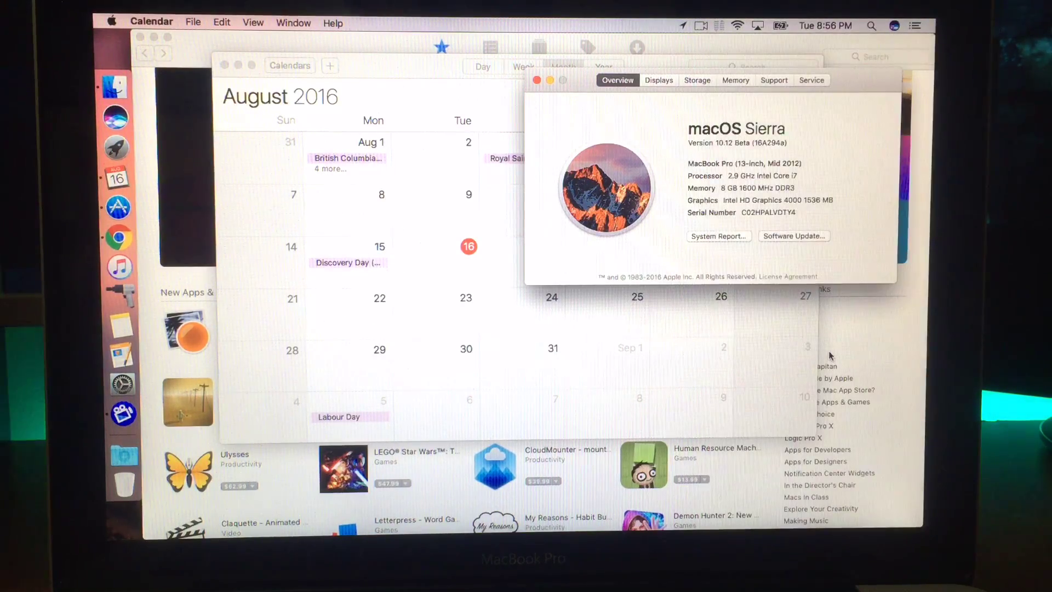
click(223, 66)
click(140, 38)
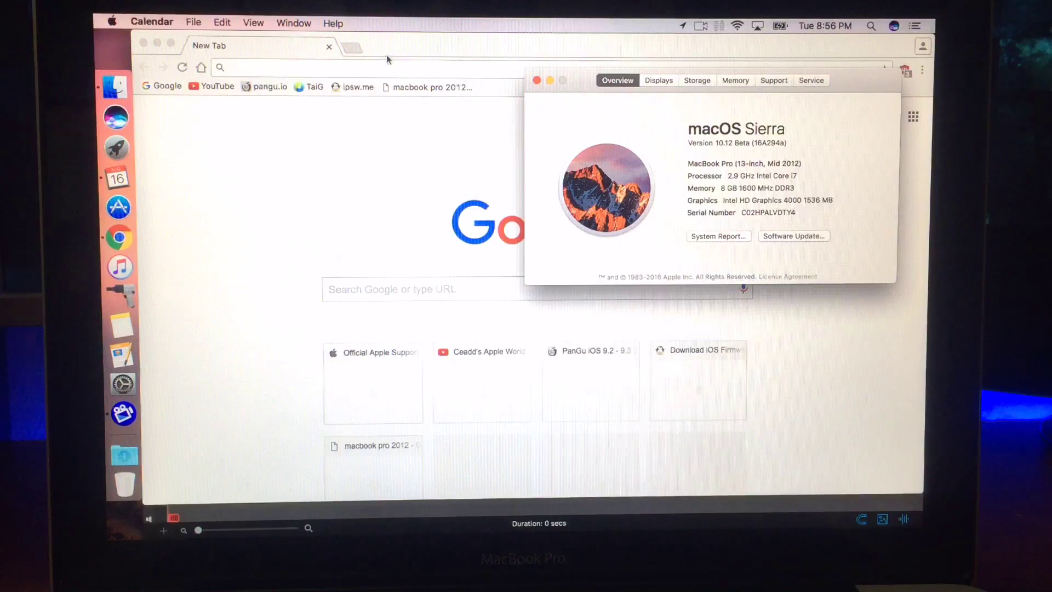
click(143, 43)
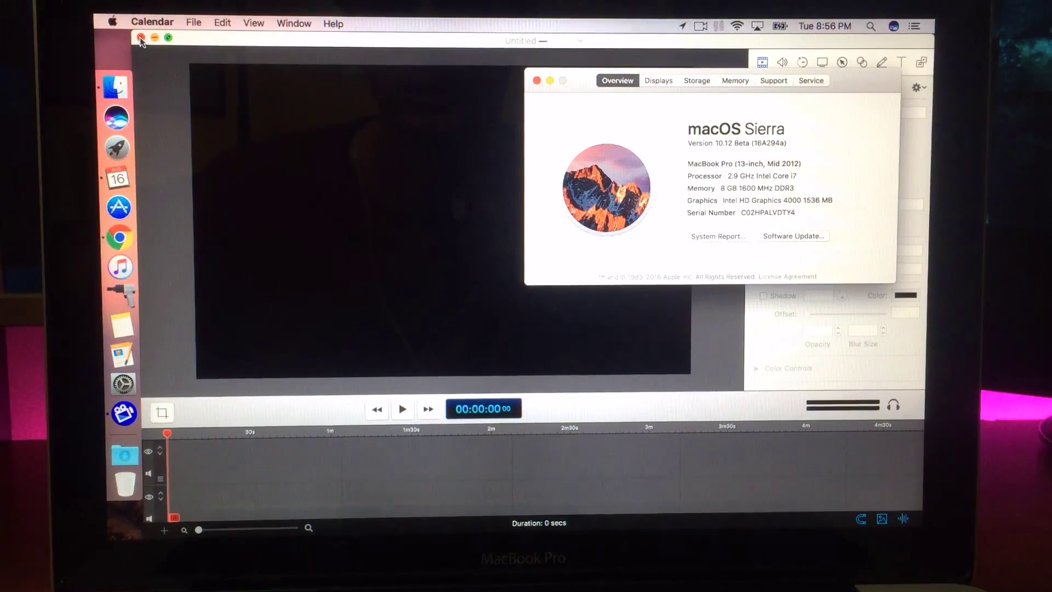
click(141, 39)
click(485, 196)
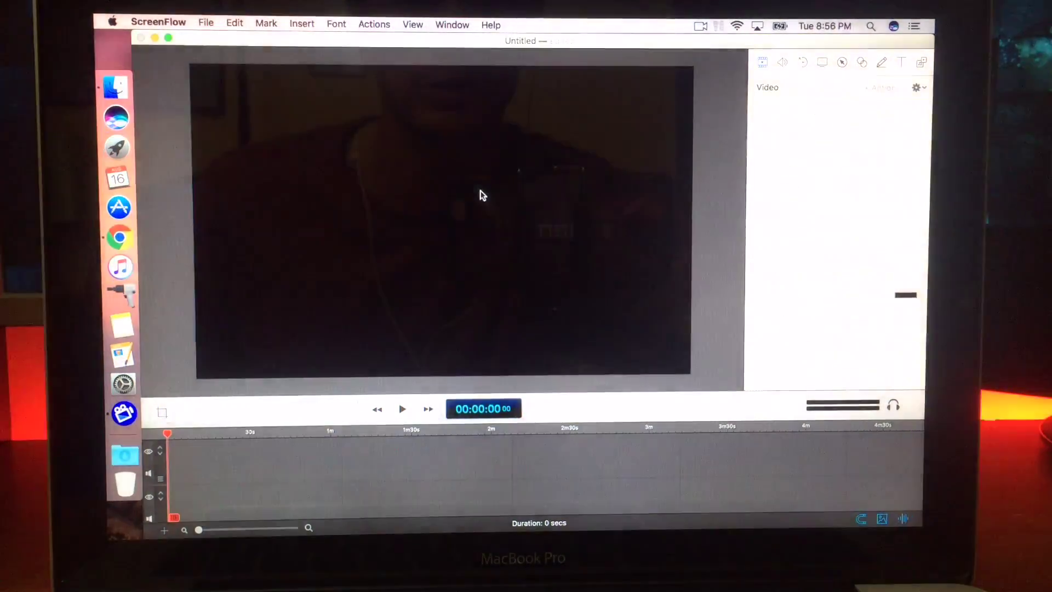
click(678, 74)
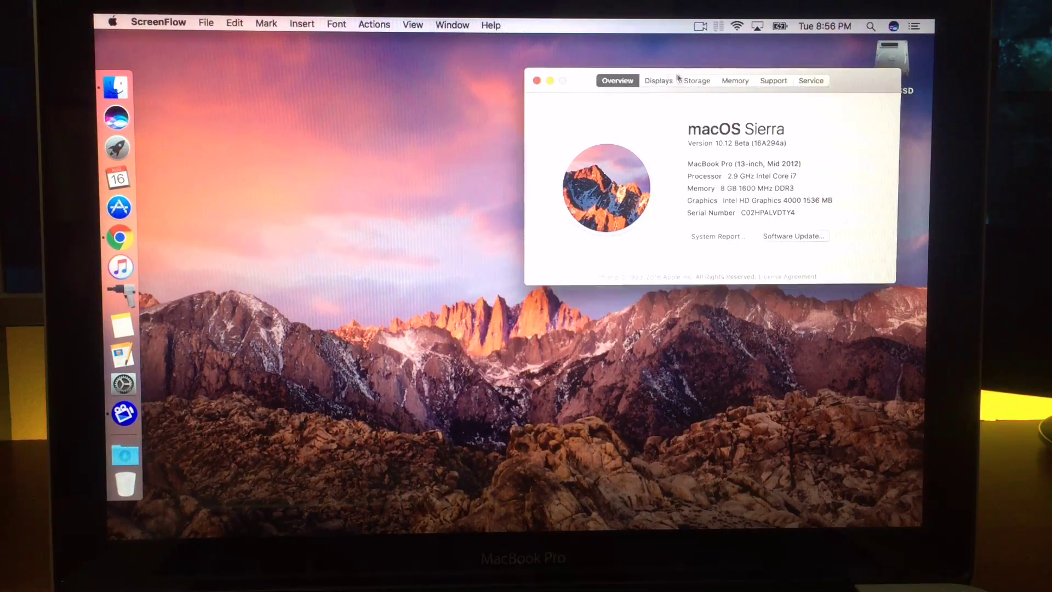
drag(580, 83, 325, 115)
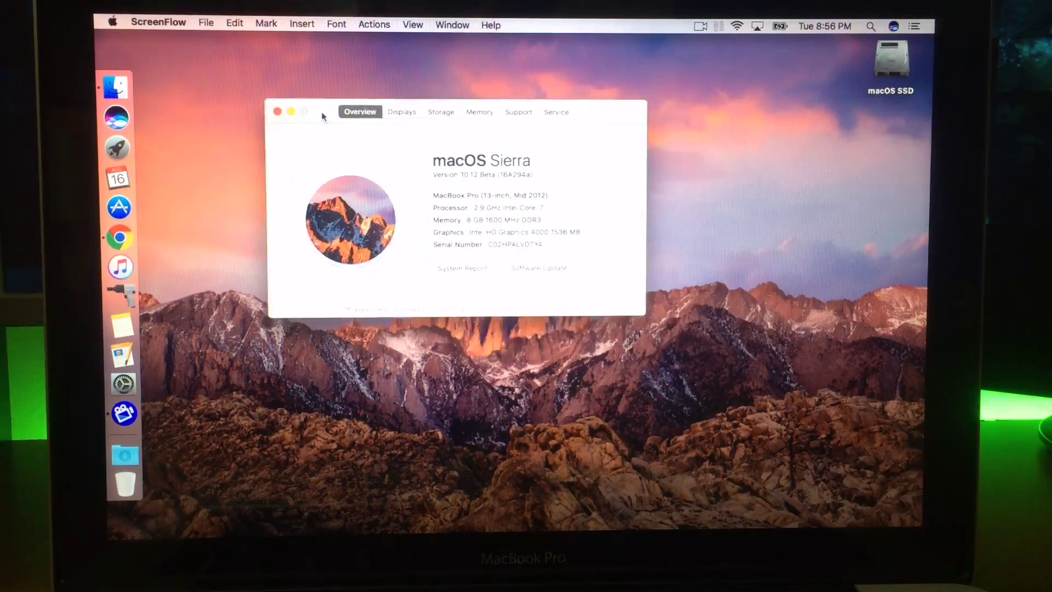